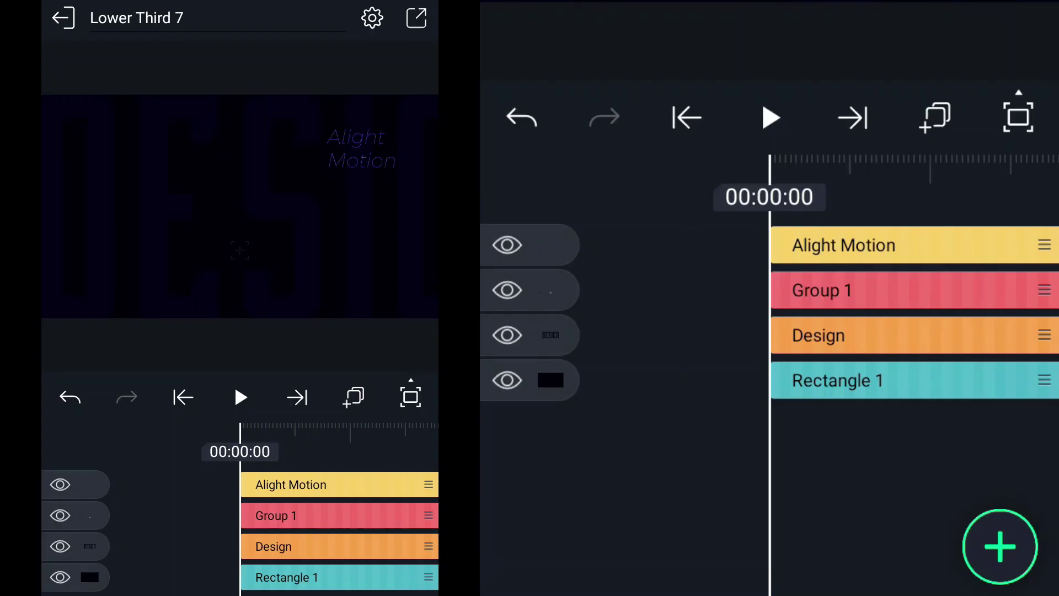
Step: Scale Group 1 from 1587×436 to about 2202×605 so it spans the frame width
{"action": "mouse_move", "coordinate": [873, 437]}
{"action": "left_mouse_down"}
{"action": "mouse_move", "coordinate": [730, 426]}
{"action": "mouse_move", "coordinate": [594, 440]}
{"action": "left_mouse_up"}
{"action": "left_click", "coordinate": [728, 451]}
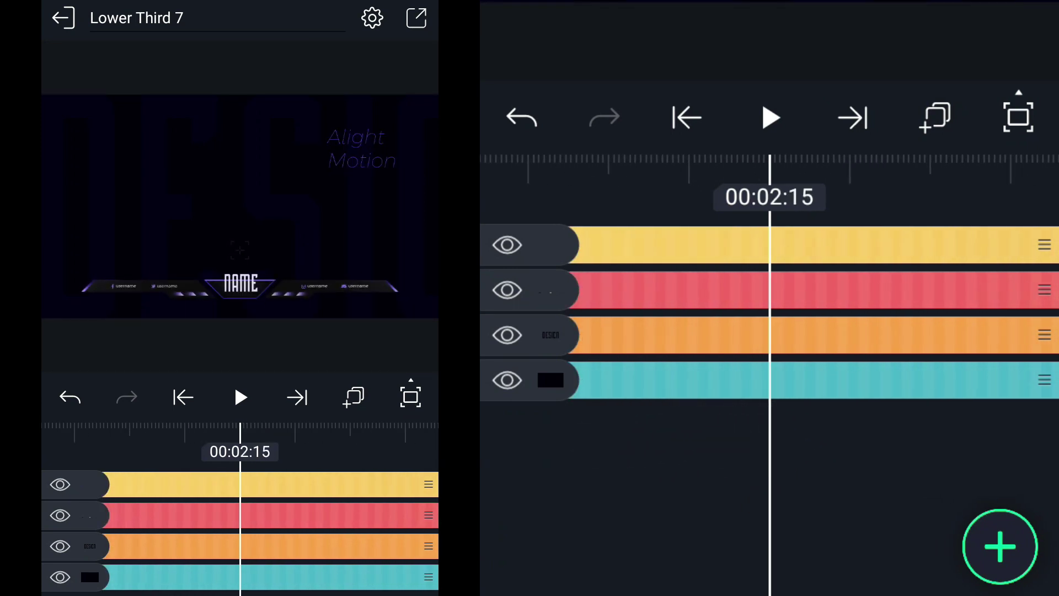
{"action": "left_click", "coordinate": [832, 436]}
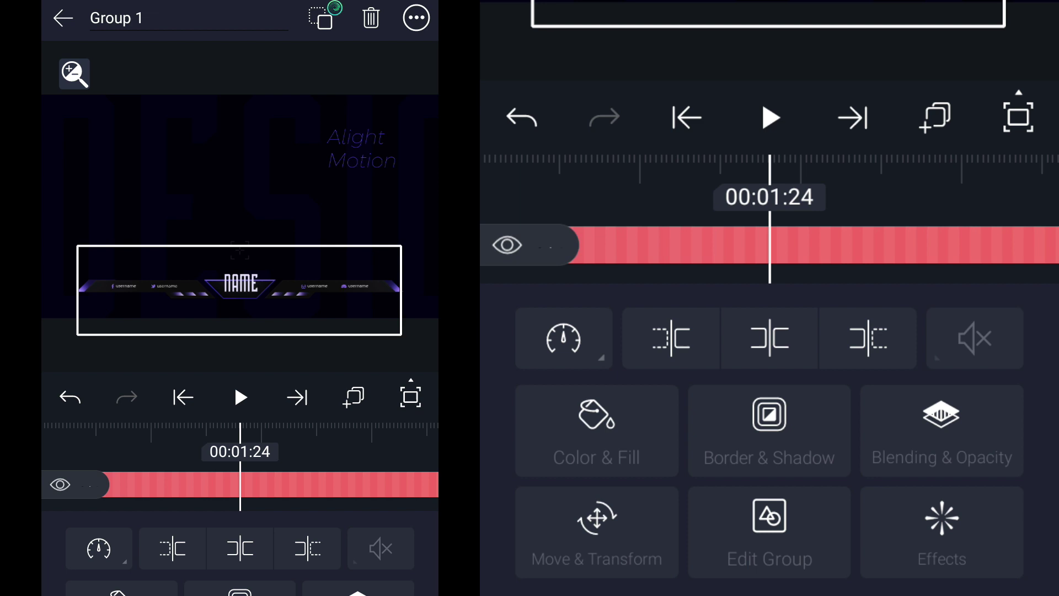
{"action": "left_click", "coordinate": [649, 522]}
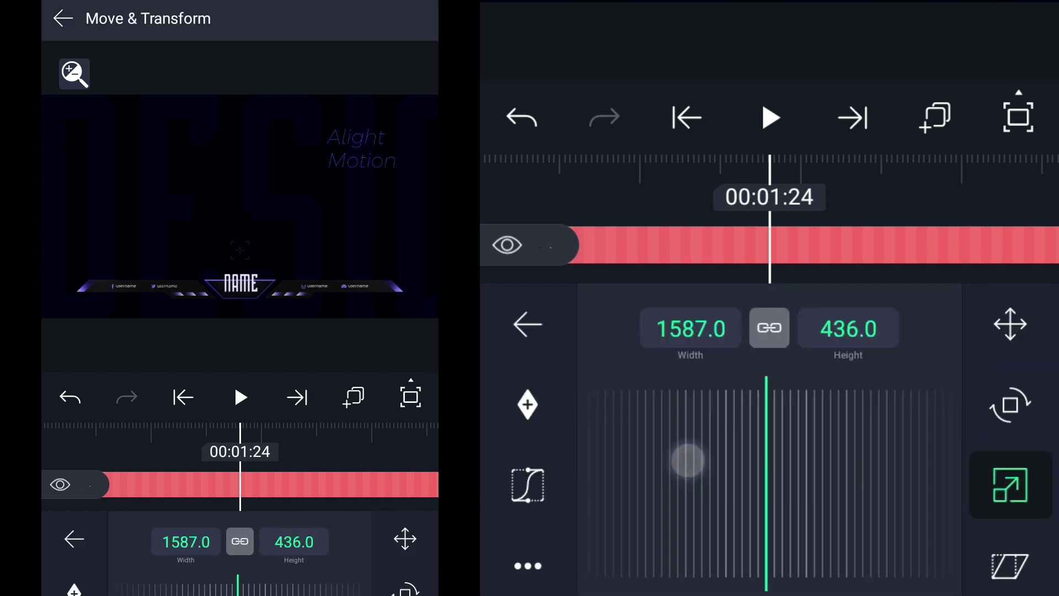
{"action": "left_click_drag", "start_coordinate": [686, 457], "coordinate": [860, 484]}
{"action": "left_click", "coordinate": [889, 253]}
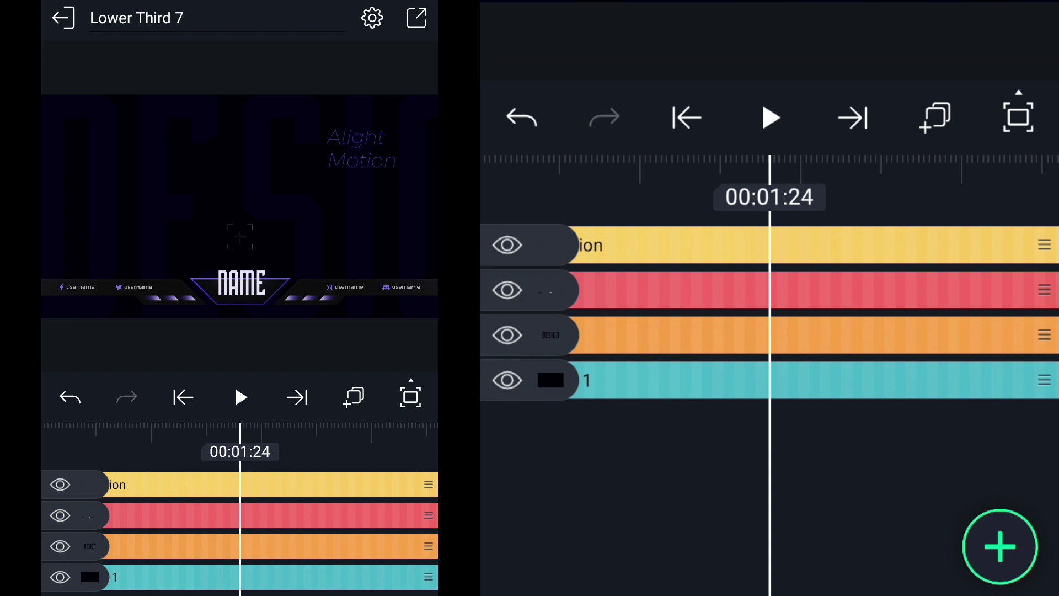
Step: Try different hue and brightness values in Group 1's Hot Color effect
{"action": "left_click", "coordinate": [825, 290]}
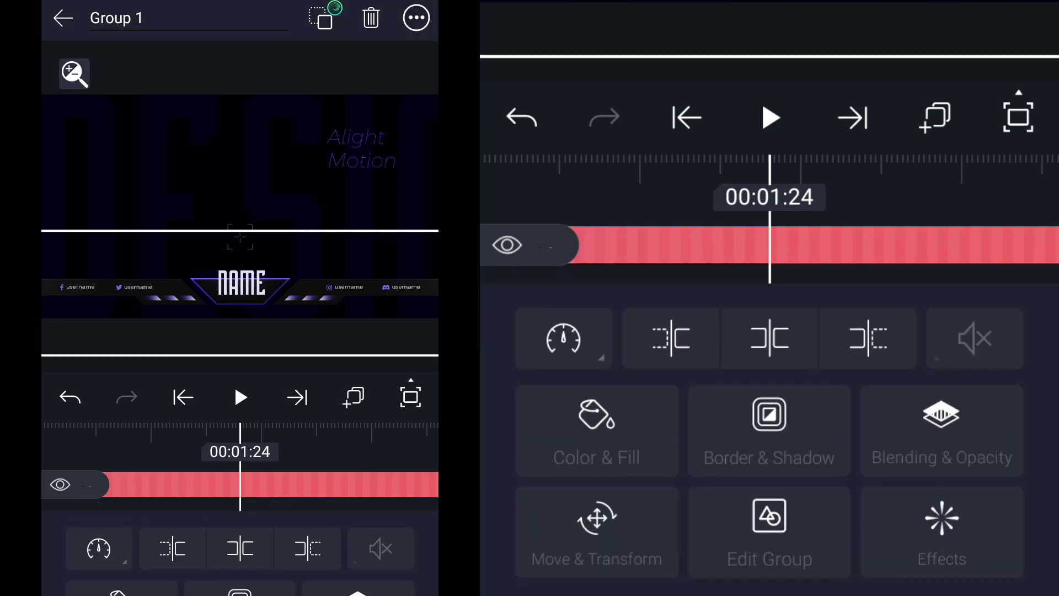
{"action": "left_click", "coordinate": [941, 548]}
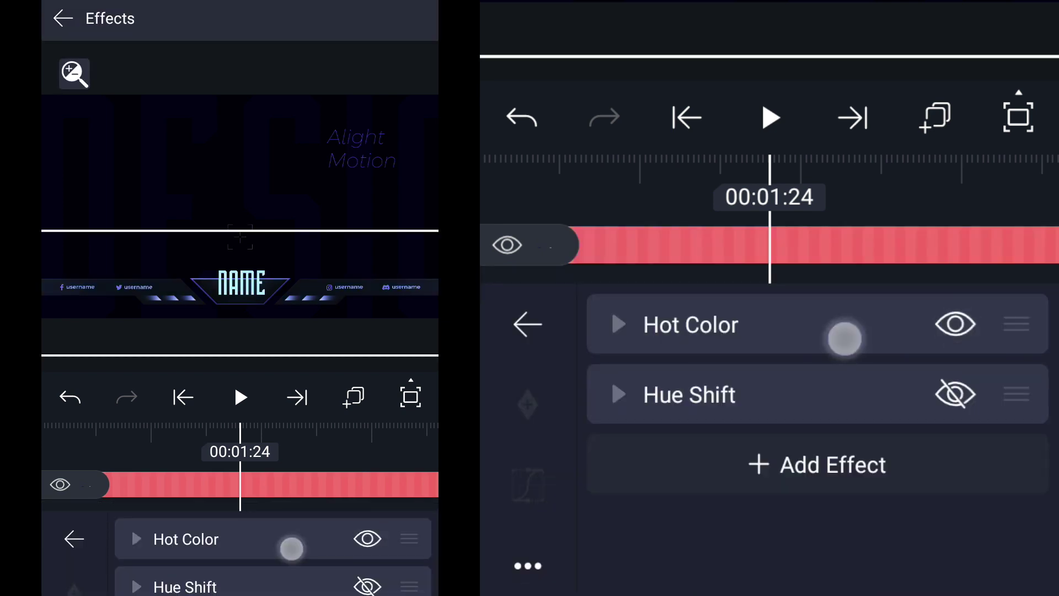
{"action": "left_click", "coordinate": [845, 338]}
{"action": "left_click_drag", "start_coordinate": [849, 345], "coordinate": [935, 325]}
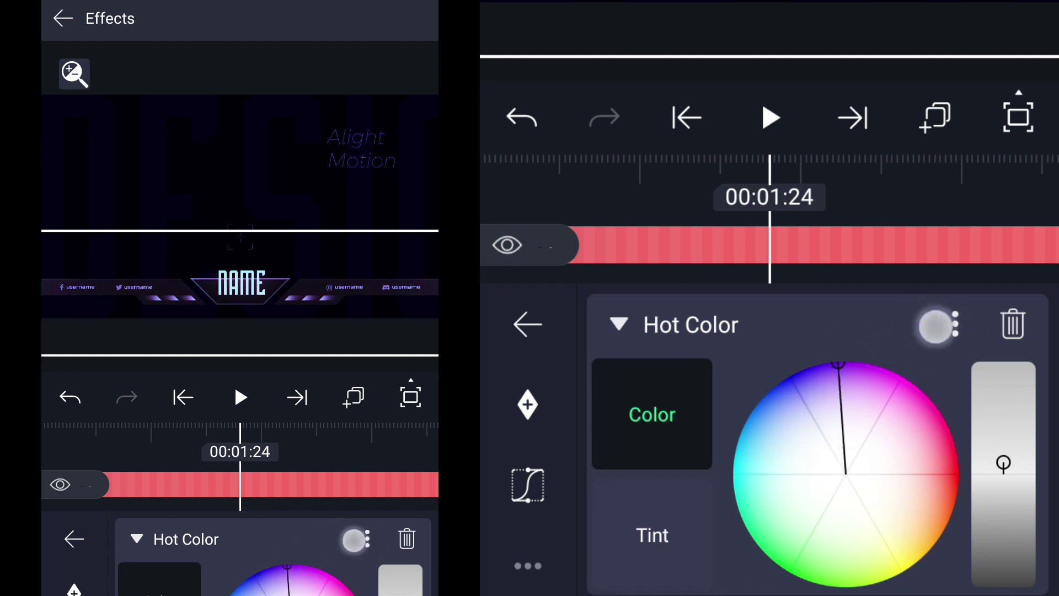
{"action": "left_click", "coordinate": [768, 395]}
{"action": "left_click", "coordinate": [1017, 410]}
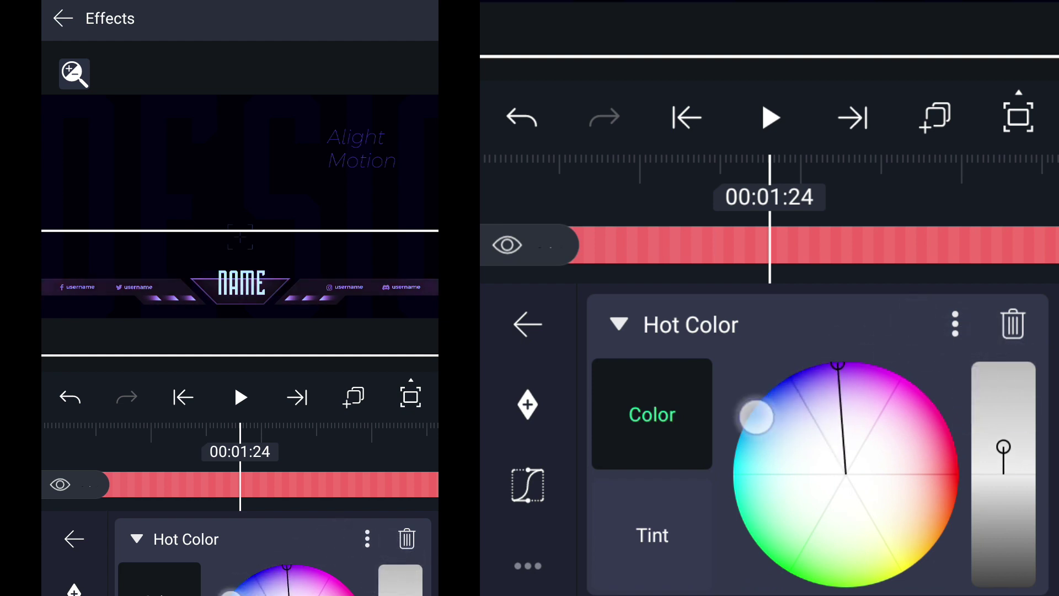
{"action": "left_click_drag", "start_coordinate": [755, 417], "coordinate": [731, 433]}
{"action": "left_click", "coordinate": [619, 325]}
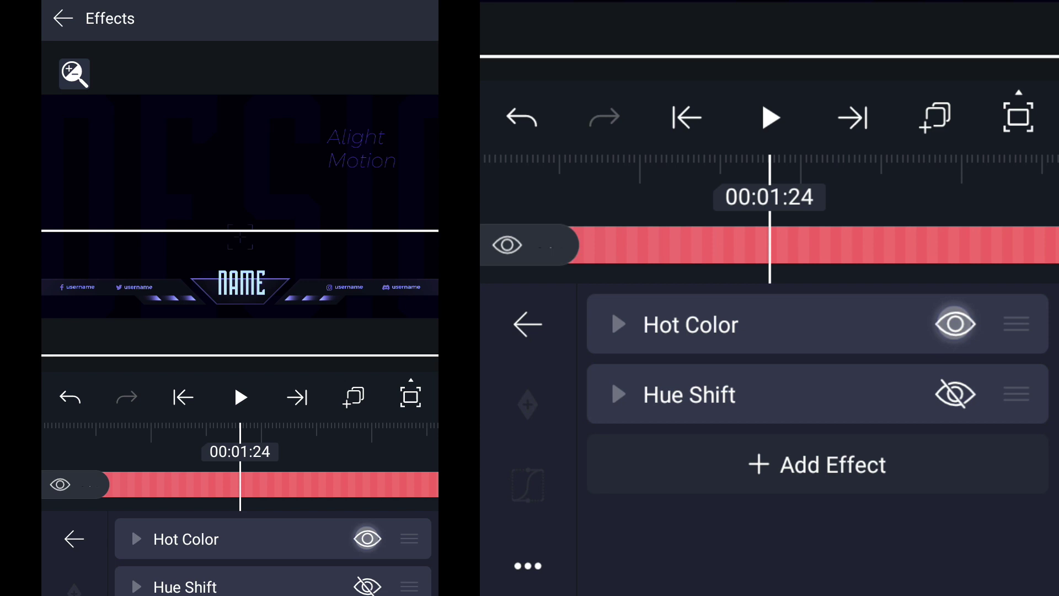
Step: Disable Hot Color and apply a 204° Hue Shift so the banner turns green
{"action": "left_click", "coordinate": [956, 396]}
{"action": "left_click", "coordinate": [690, 395]}
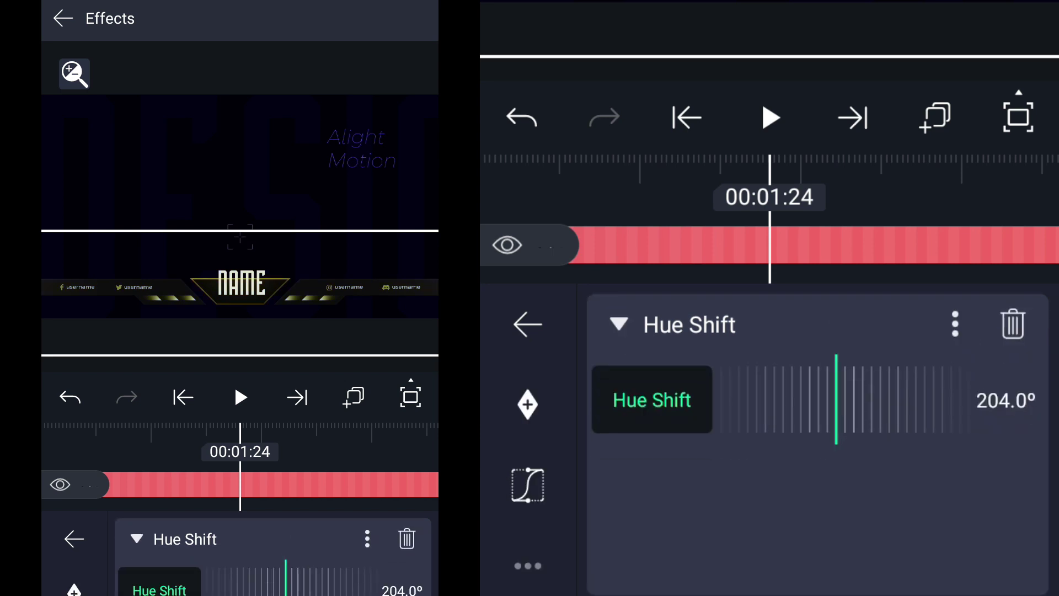
{"action": "left_click_drag", "start_coordinate": [828, 401], "coordinate": [853, 408]}
{"action": "left_click", "coordinate": [619, 325]}
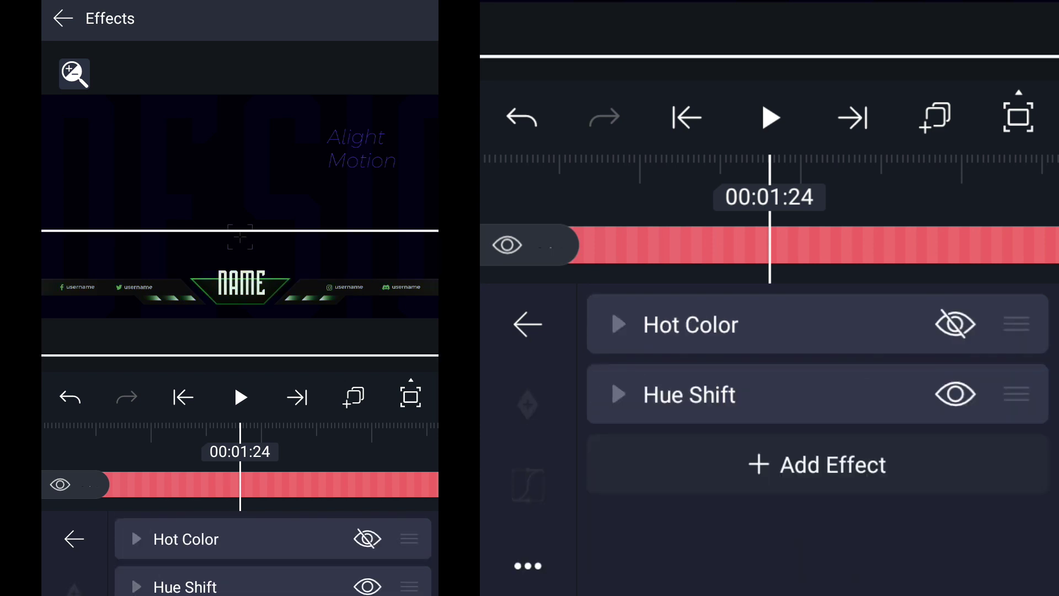
{"action": "left_click", "coordinate": [527, 324]}
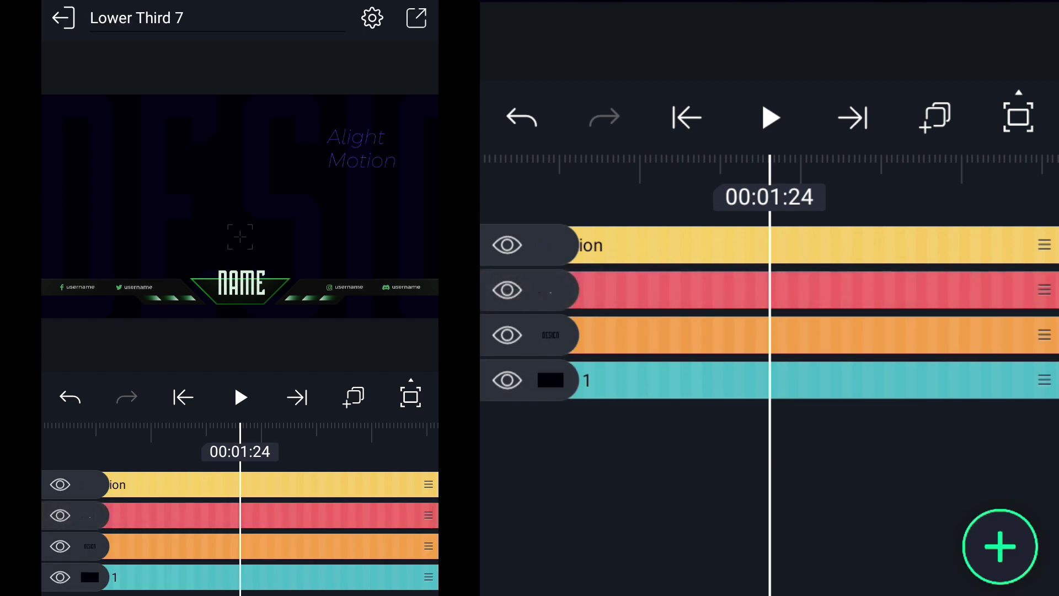
Step: Inside Group 1, enlarge the Null 1 control layer and move it right
{"action": "left_click", "coordinate": [662, 290]}
{"action": "left_click", "coordinate": [770, 521]}
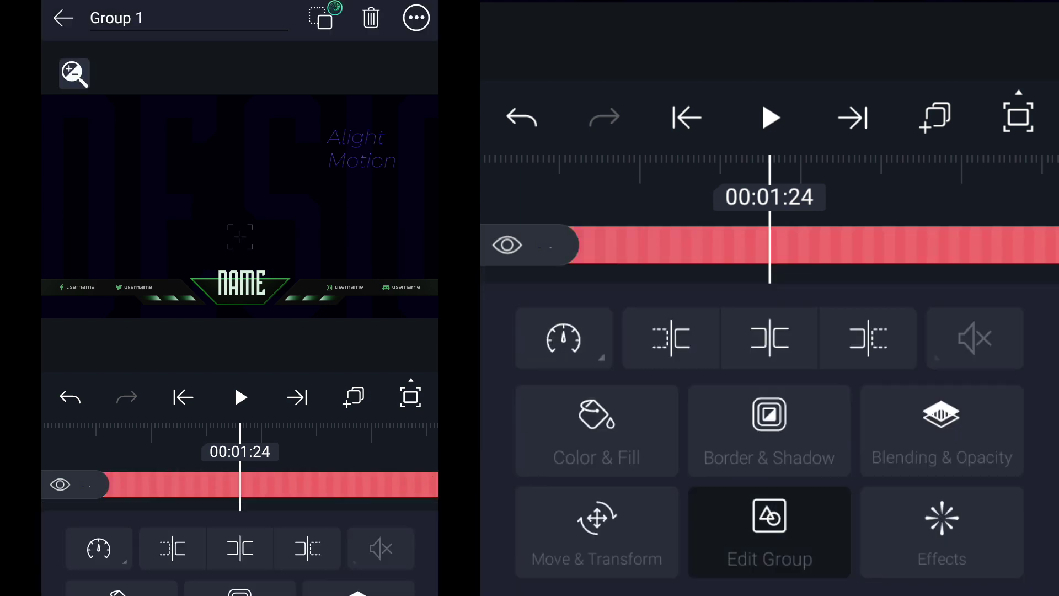
{"action": "mouse_move", "coordinate": [939, 431]}
{"action": "left_mouse_down"}
{"action": "mouse_move", "coordinate": [728, 422]}
{"action": "mouse_move", "coordinate": [955, 426]}
{"action": "left_mouse_up"}
{"action": "left_click", "coordinate": [832, 244]}
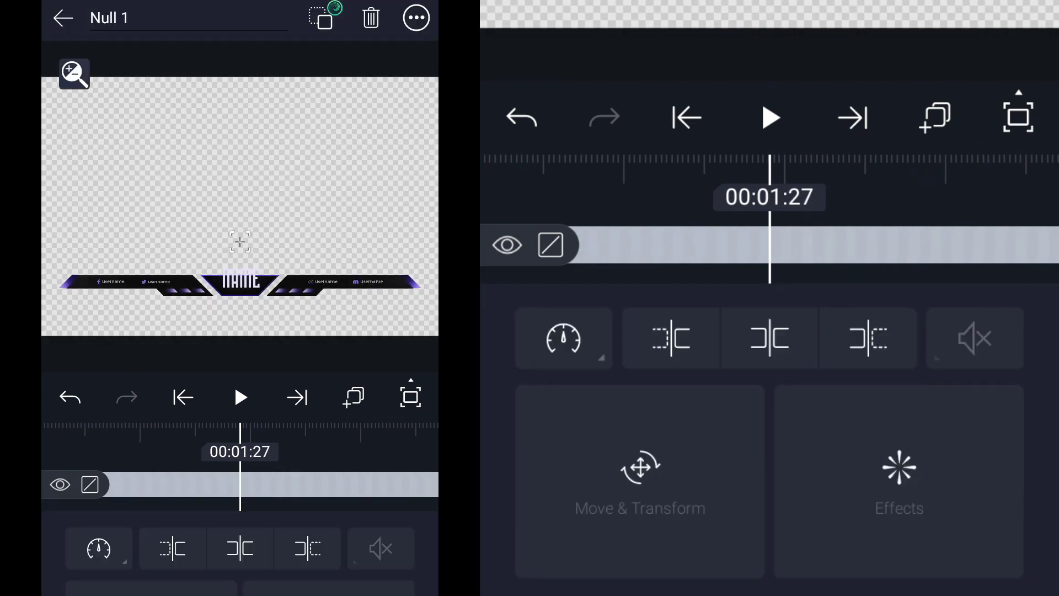
{"action": "left_click", "coordinate": [639, 481]}
{"action": "left_click", "coordinate": [1011, 489]}
{"action": "left_click_drag", "start_coordinate": [703, 475], "coordinate": [676, 476]}
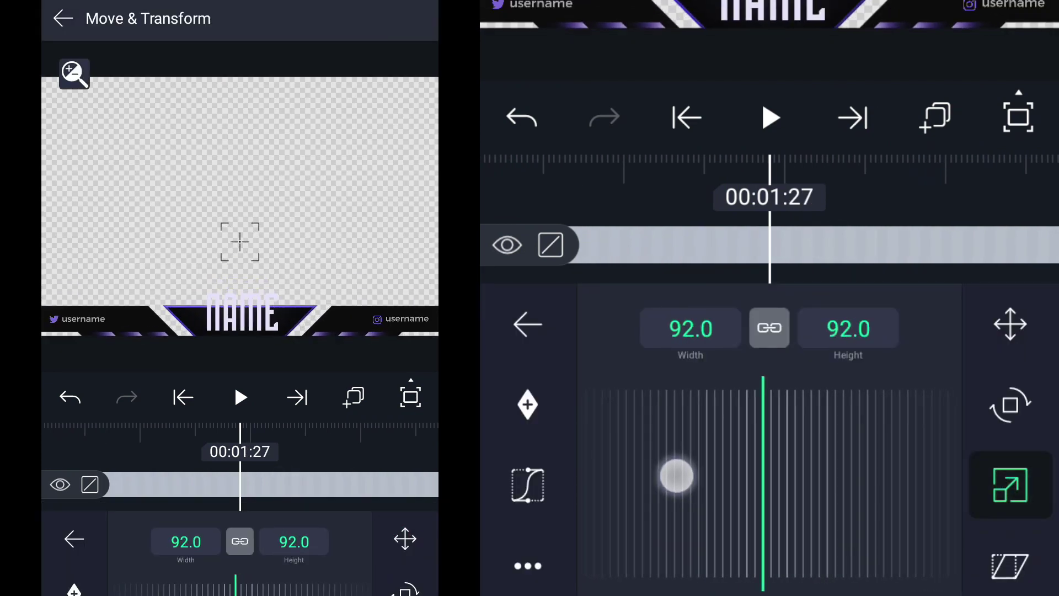
{"action": "left_click", "coordinate": [1011, 324]}
{"action": "left_click_drag", "start_coordinate": [839, 383], "coordinate": [1000, 424]}
{"action": "left_click_drag", "start_coordinate": [838, 459], "coordinate": [951, 464]}
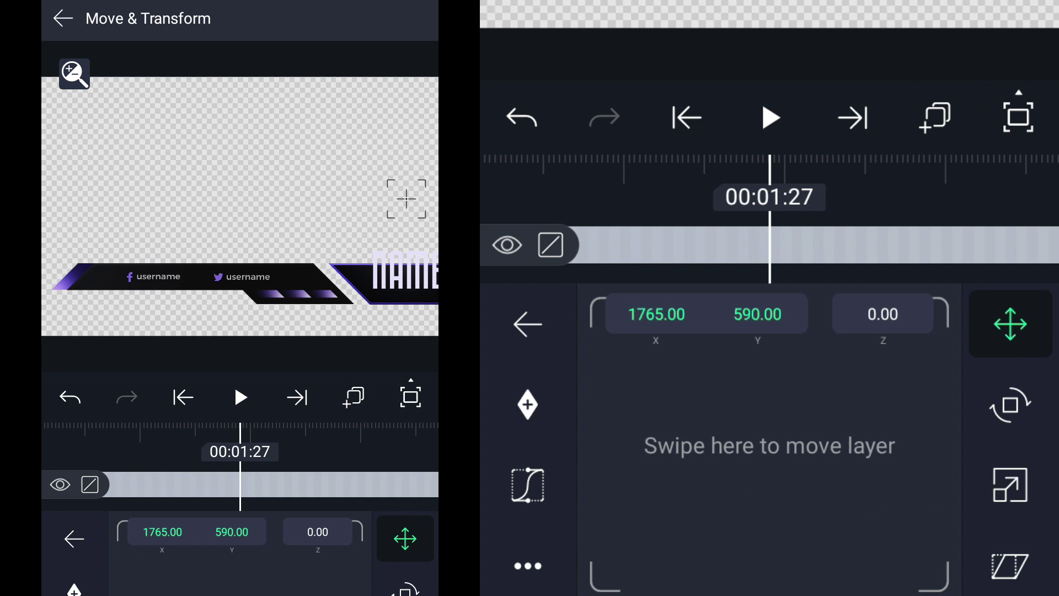
{"action": "left_click", "coordinate": [527, 322]}
Step: Replace the facebook.png layer's fill image with discord.png
{"action": "left_click_drag", "start_coordinate": [786, 444], "coordinate": [823, 445]}
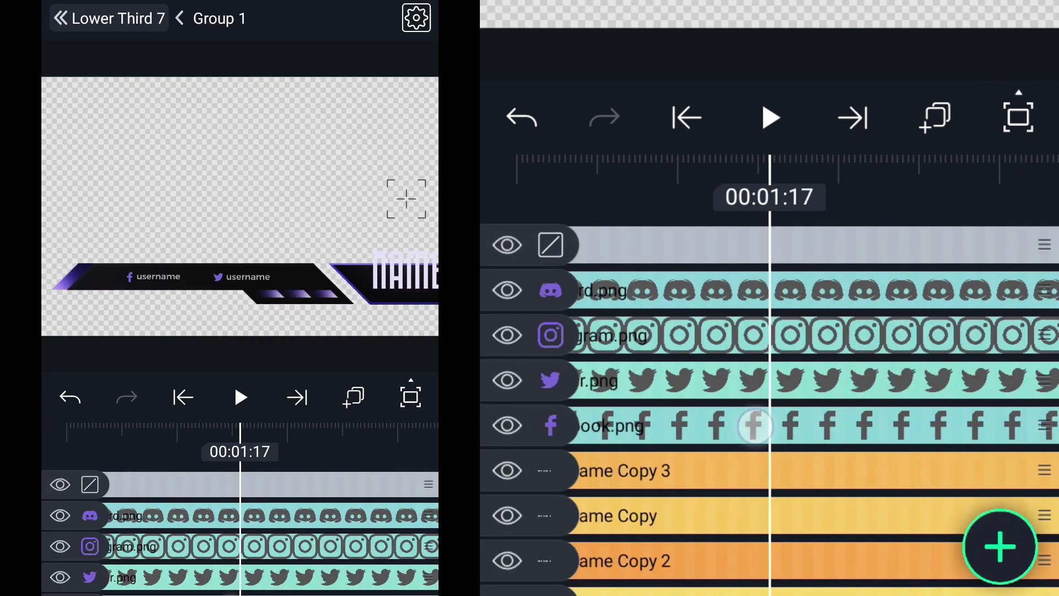
{"action": "left_click", "coordinate": [754, 426]}
{"action": "left_click", "coordinate": [612, 431]}
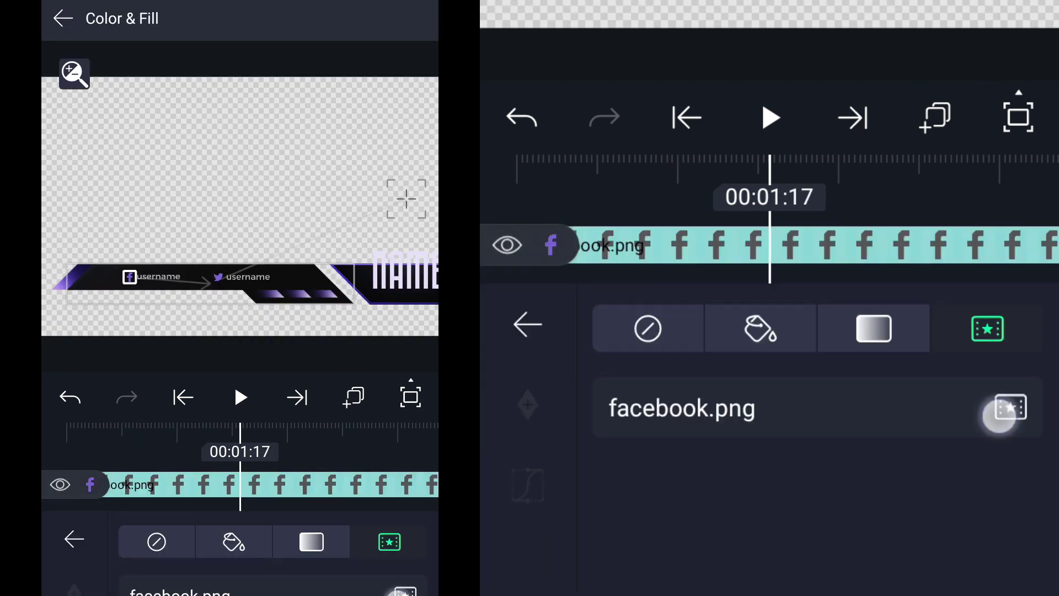
{"action": "left_click", "coordinate": [1000, 417]}
{"action": "left_click", "coordinate": [742, 183]}
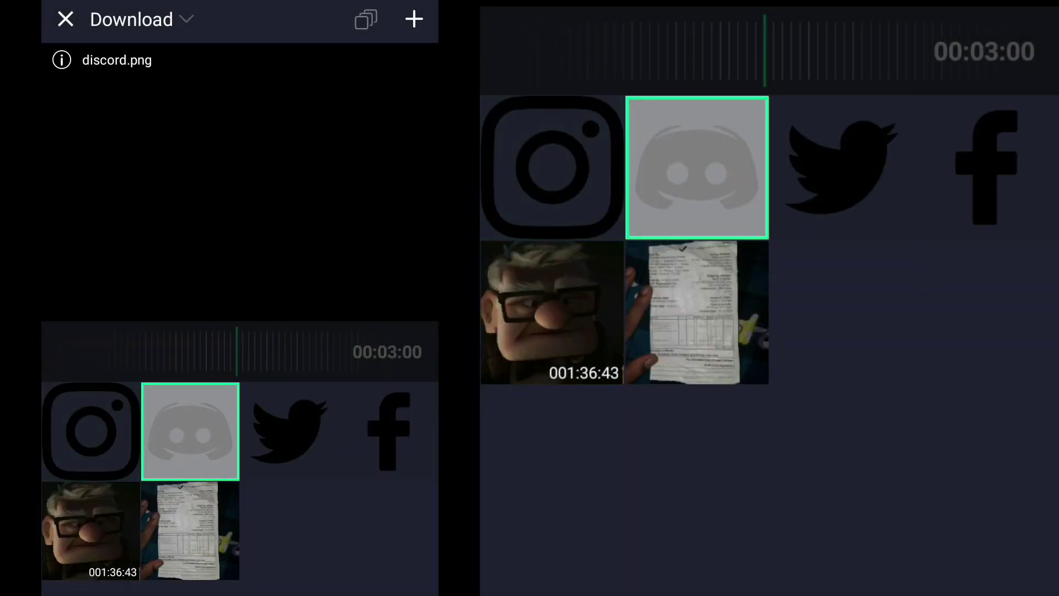
{"action": "left_click", "coordinate": [697, 168]}
{"action": "left_click", "coordinate": [858, 211]}
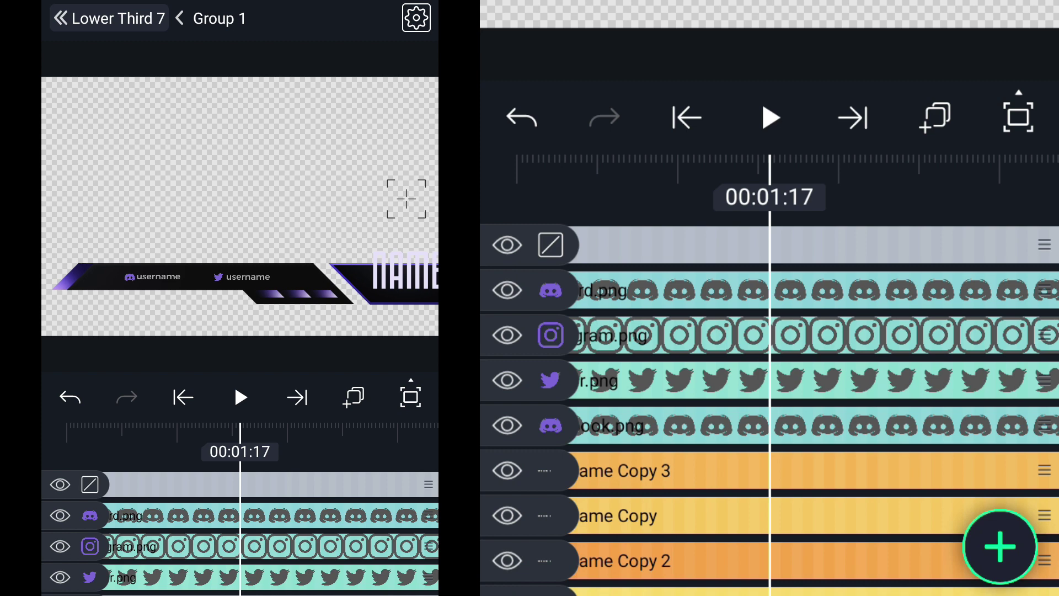
{"action": "left_click_drag", "start_coordinate": [887, 407], "coordinate": [915, 255]}
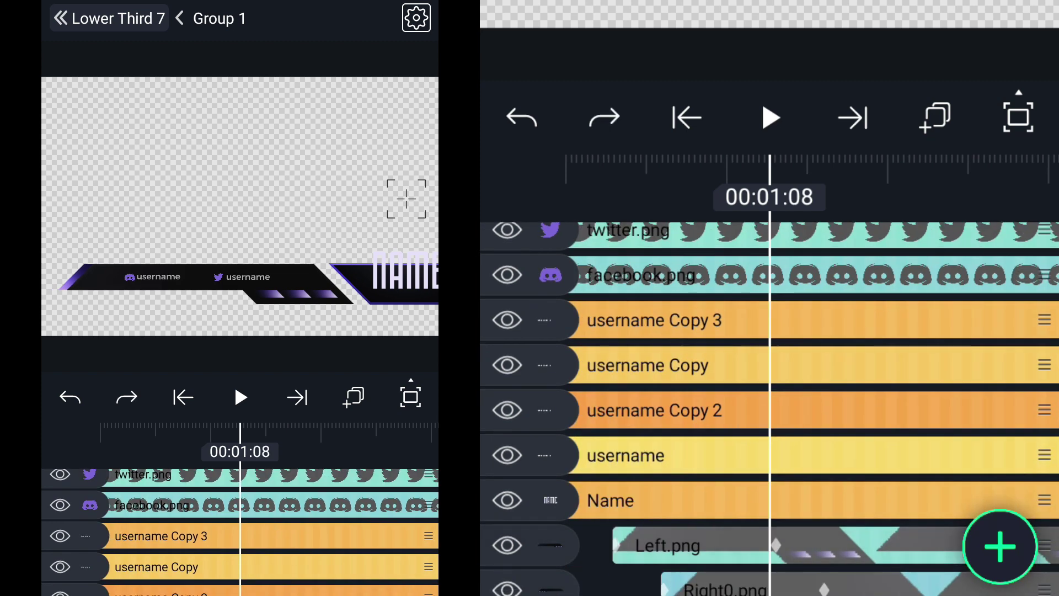
{"action": "left_click", "coordinate": [785, 455]}
{"action": "left_click", "coordinate": [770, 530]}
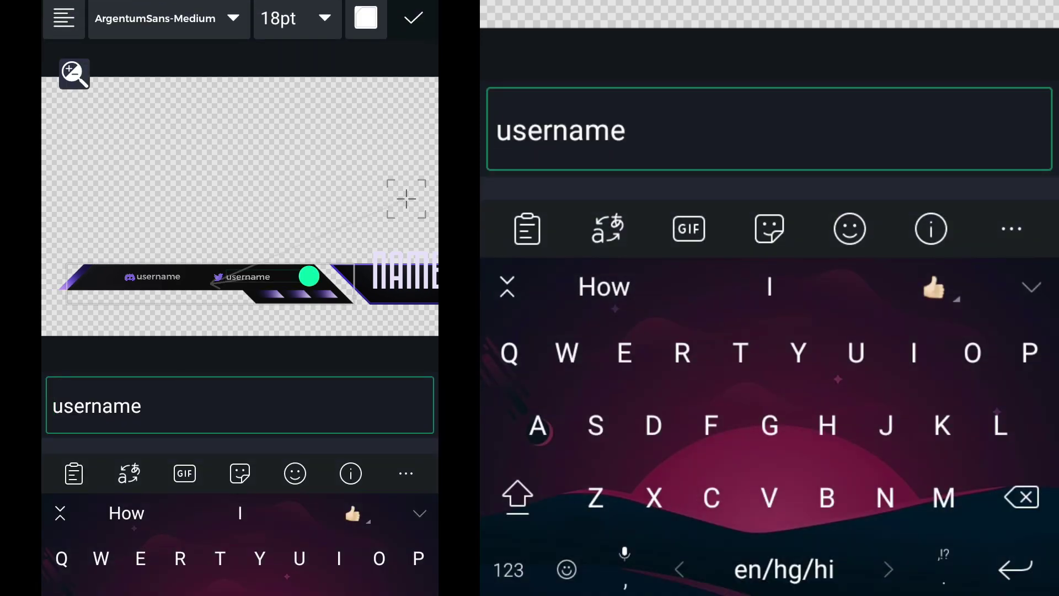
{"action": "left_click", "coordinate": [910, 146]}
{"action": "key", "text": "BackSpace"}
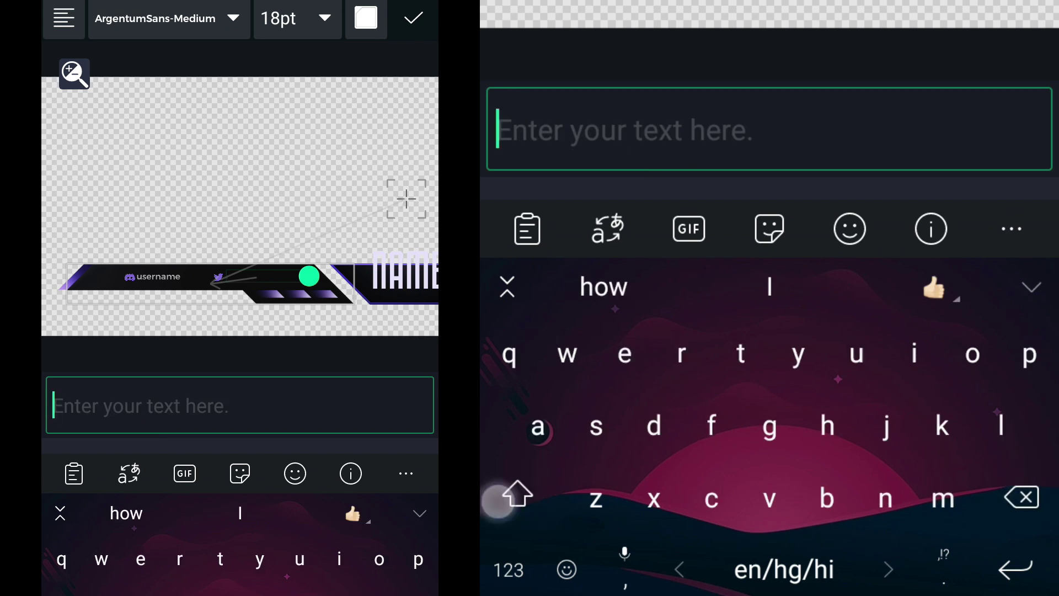
{"action": "type", "text": "vivekvi"}
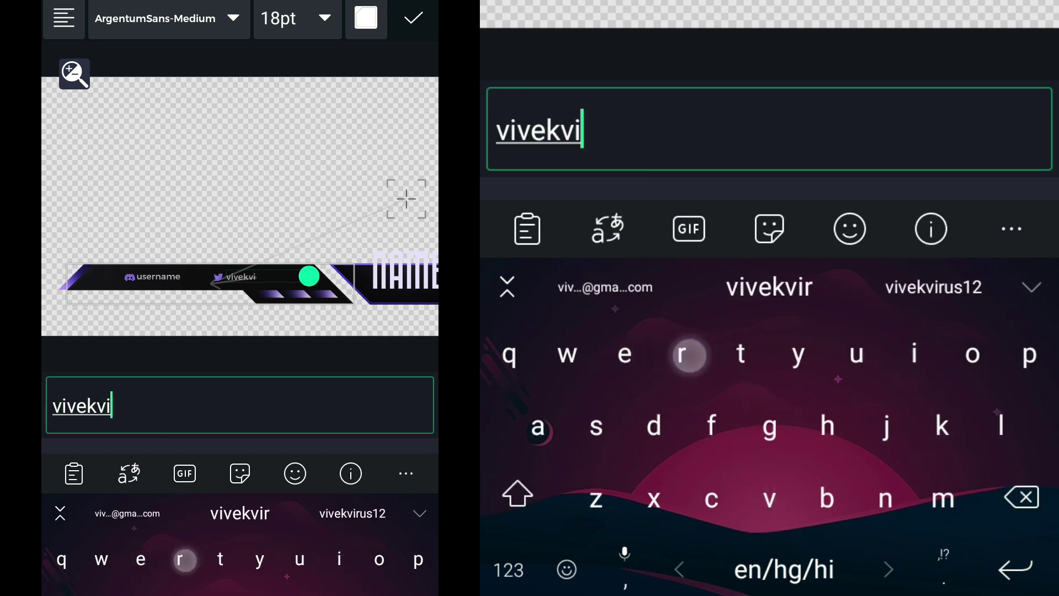
{"action": "type", "text": "rus"}
{"action": "left_click", "coordinate": [770, 286]}
{"action": "key", "text": "BackSpace"}
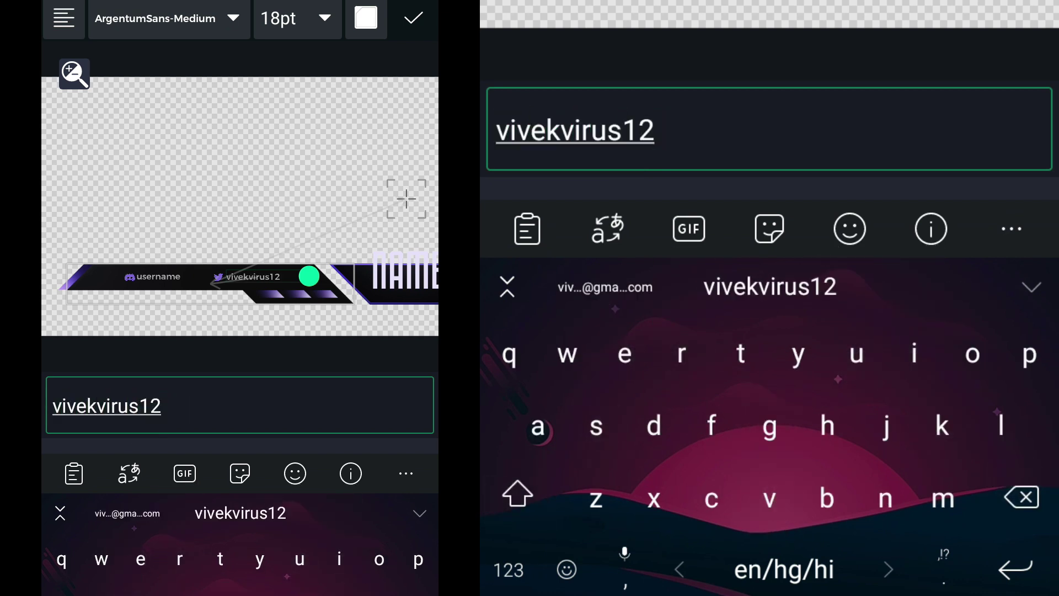
{"action": "key", "text": "Return"}
{"action": "key", "text": "Escape"}
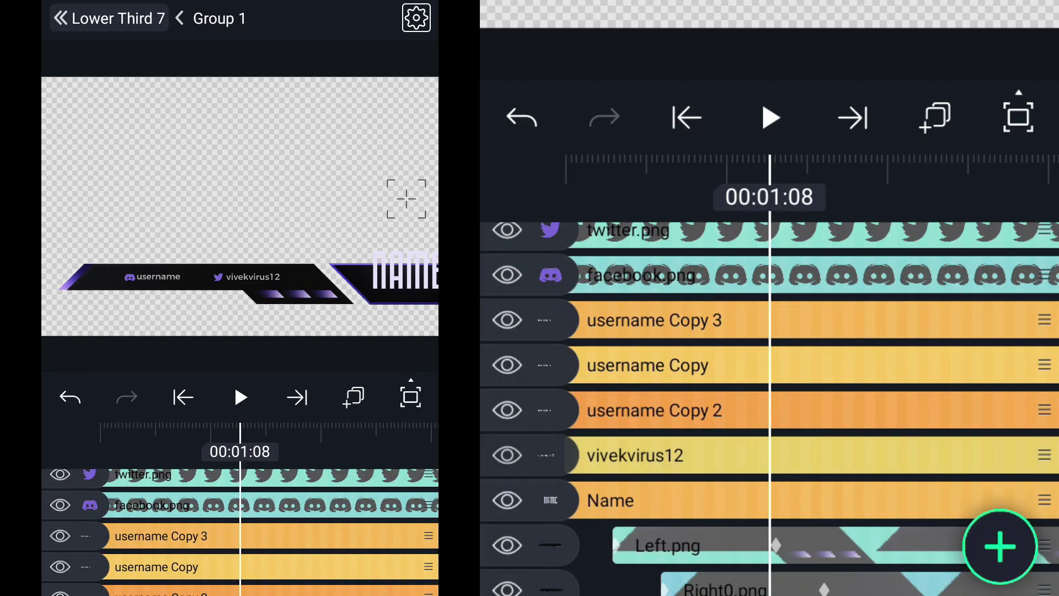
{"action": "scroll", "coordinate": [948, 274], "scroll_direction": "down", "scroll_amount": 3}
{"action": "scroll", "coordinate": [927, 462], "scroll_direction": "down", "scroll_amount": 2}
{"action": "scroll", "coordinate": [901, 455], "scroll_direction": "down", "scroll_amount": 3}
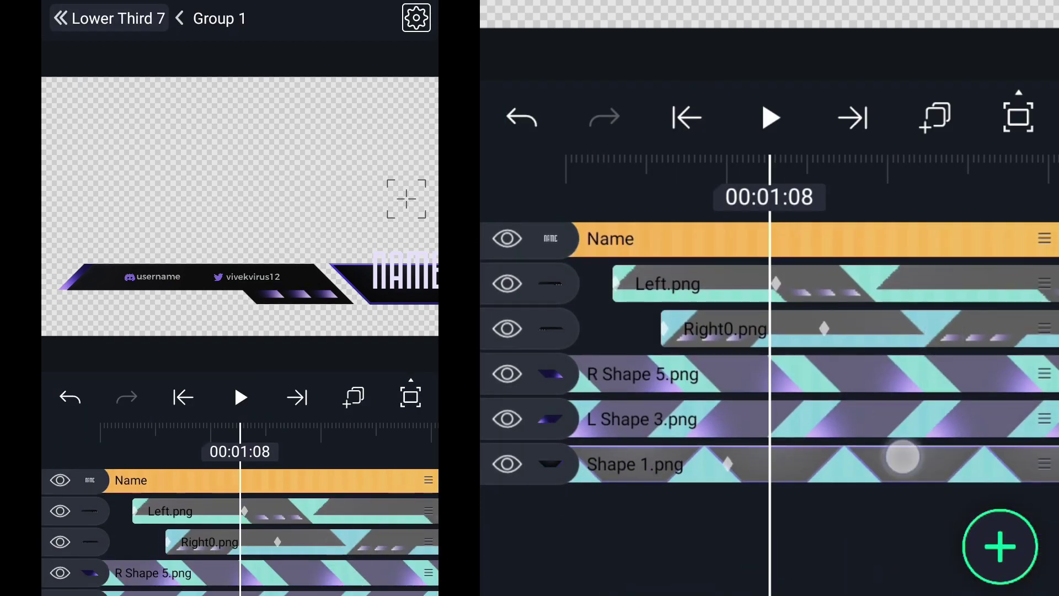
{"action": "scroll", "coordinate": [974, 196], "scroll_direction": "up", "scroll_amount": 8}
{"action": "scroll", "coordinate": [828, 373], "scroll_direction": "down", "scroll_amount": 3}
{"action": "scroll", "coordinate": [770, 406], "scroll_direction": "up", "scroll_amount": 5}
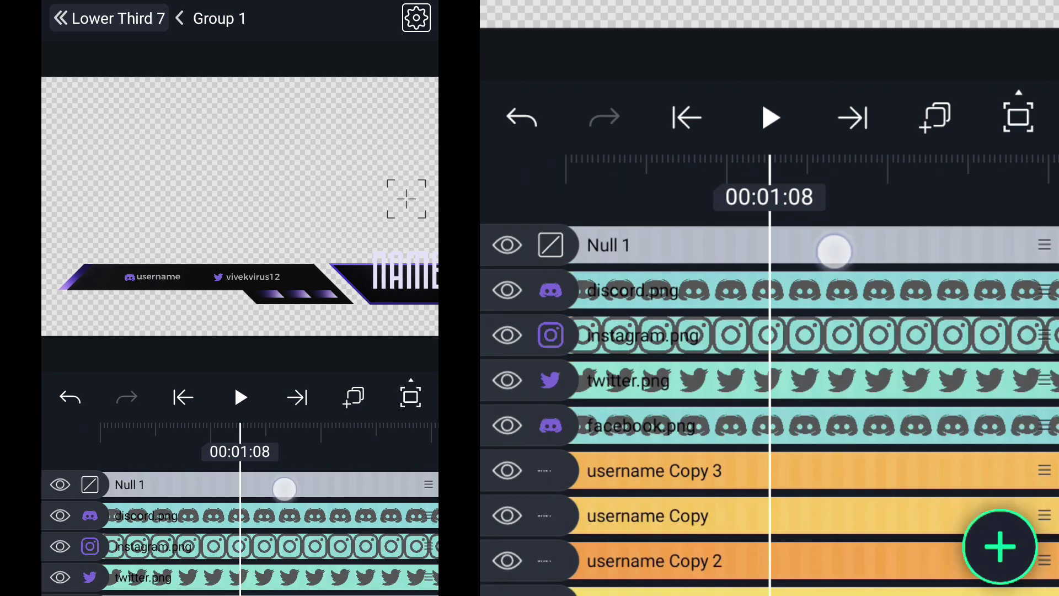
Step: Move Null 1 left so the NAME banner sits centred
{"action": "left_click", "coordinate": [832, 251]}
{"action": "left_click", "coordinate": [638, 467]}
{"action": "left_click_drag", "start_coordinate": [830, 464], "coordinate": [596, 452]}
{"action": "left_click", "coordinate": [875, 229]}
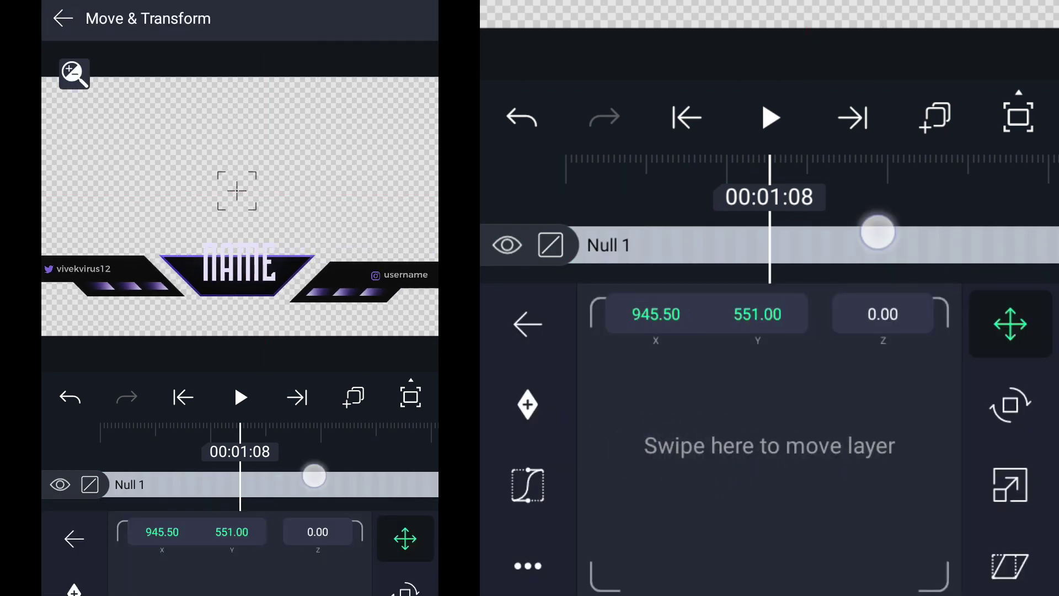
{"action": "scroll", "coordinate": [917, 315], "scroll_direction": "down", "scroll_amount": 1}
{"action": "scroll", "coordinate": [917, 315], "scroll_direction": "down", "scroll_amount": 3}
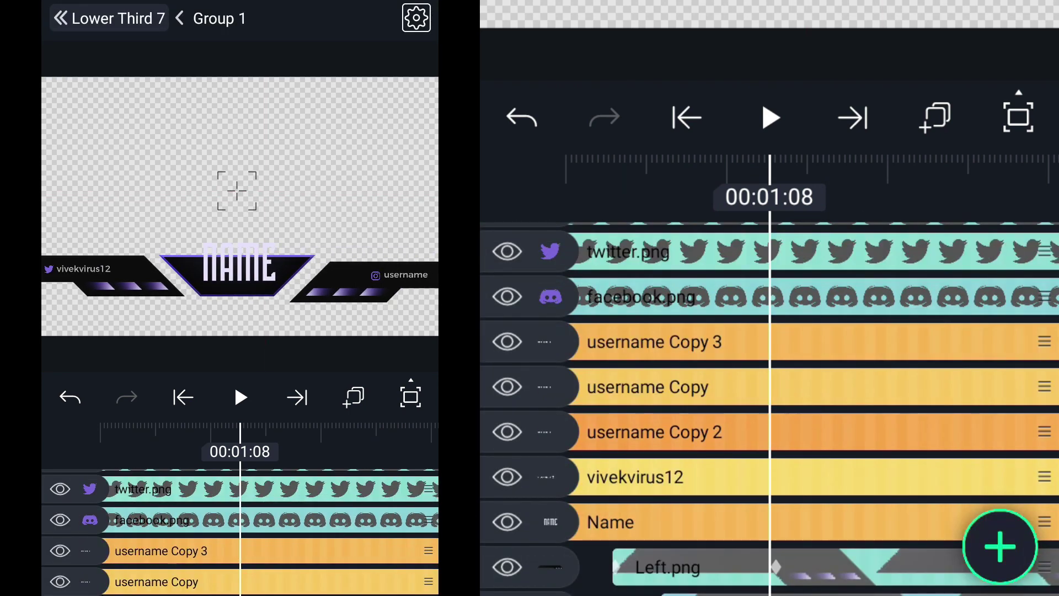
Step: Open the NAME text layer for editing and close it unchanged
{"action": "left_click", "coordinate": [736, 517]}
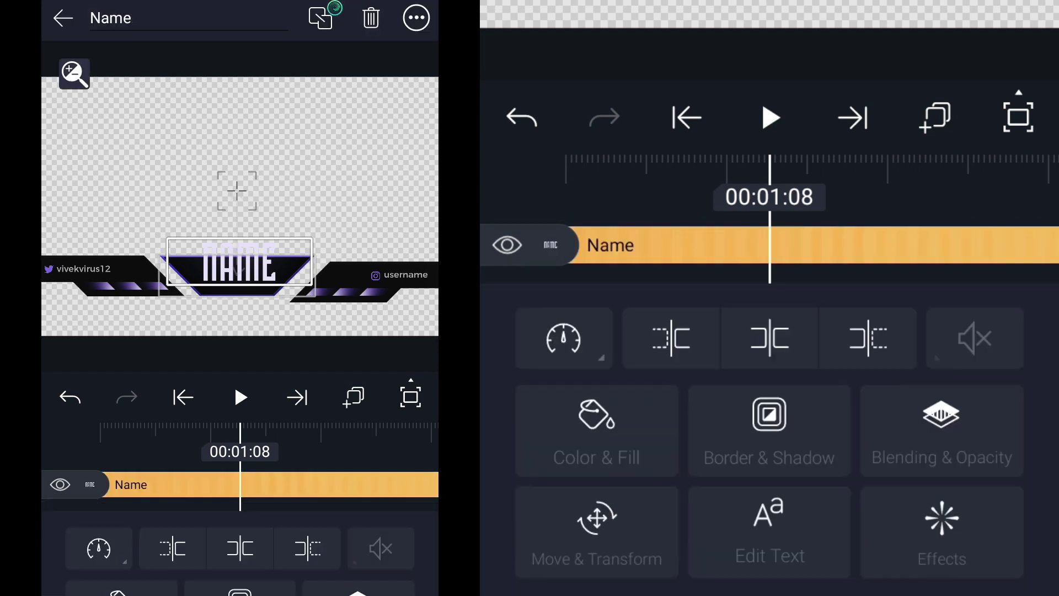
{"action": "left_click", "coordinate": [815, 528]}
{"action": "key", "text": "Escape"}
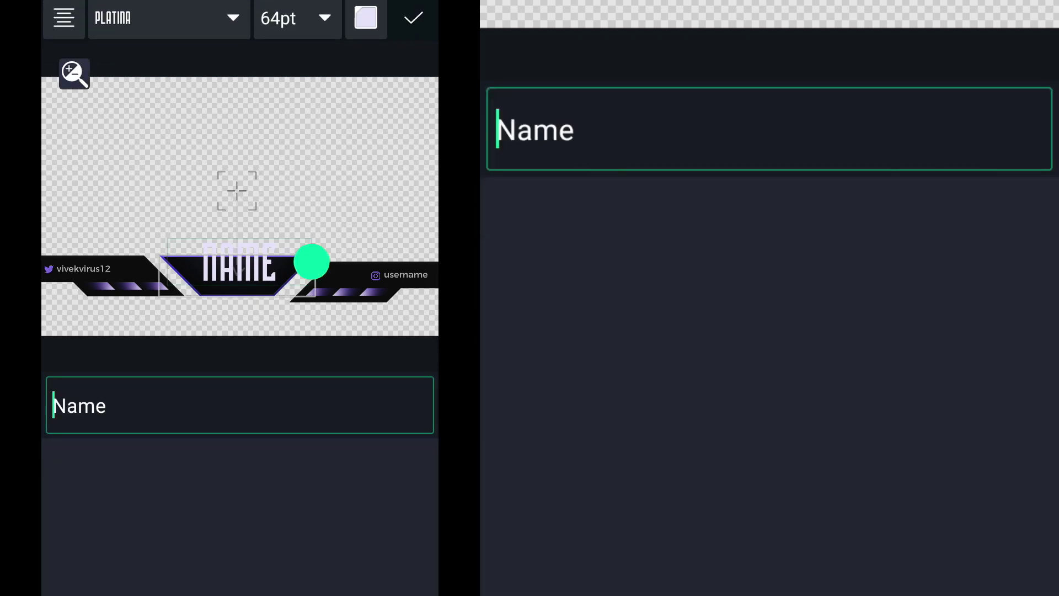
{"action": "key", "text": "Escape"}
{"action": "key", "text": "Escape"}
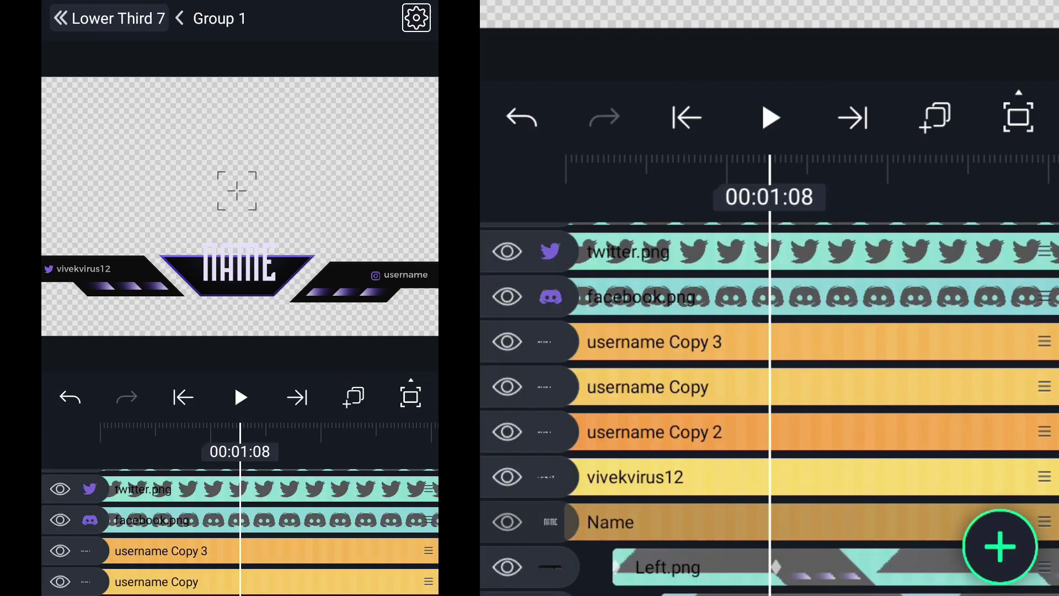
{"action": "scroll", "coordinate": [771, 372], "scroll_direction": "right", "scroll_amount": 5}
Step: Set Null 1's scale to 50, then scrub Lower Third 7 to preview the green banner
{"action": "left_click_drag", "start_coordinate": [894, 301], "coordinate": [890, 427]}
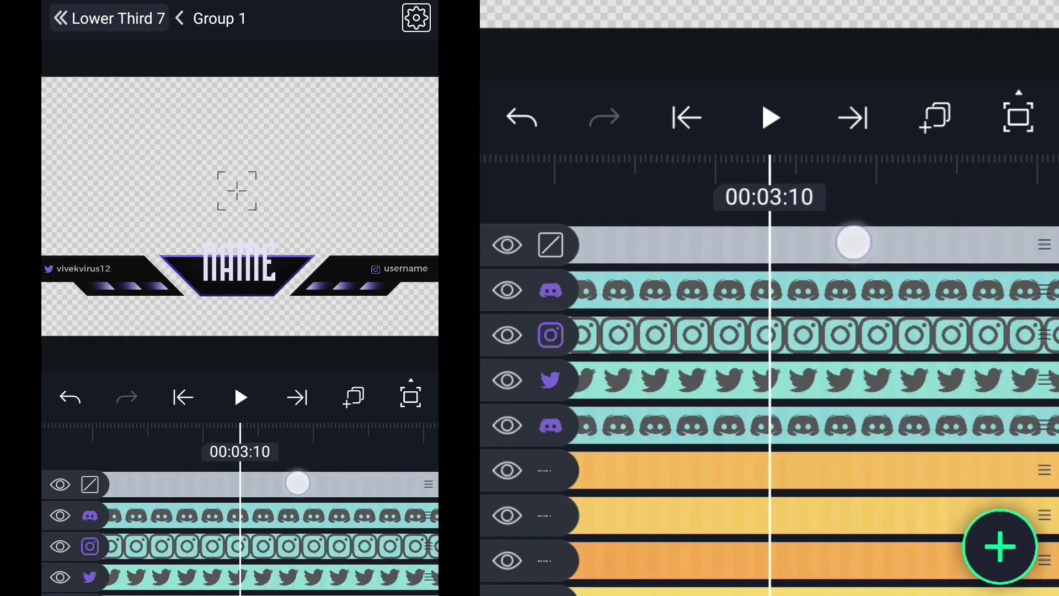
{"action": "left_click", "coordinate": [853, 241]}
{"action": "left_click", "coordinate": [659, 496]}
{"action": "mouse_move", "coordinate": [923, 468]}
{"action": "left_mouse_down"}
{"action": "mouse_move", "coordinate": [839, 466]}
{"action": "mouse_move", "coordinate": [690, 489]}
{"action": "left_mouse_up"}
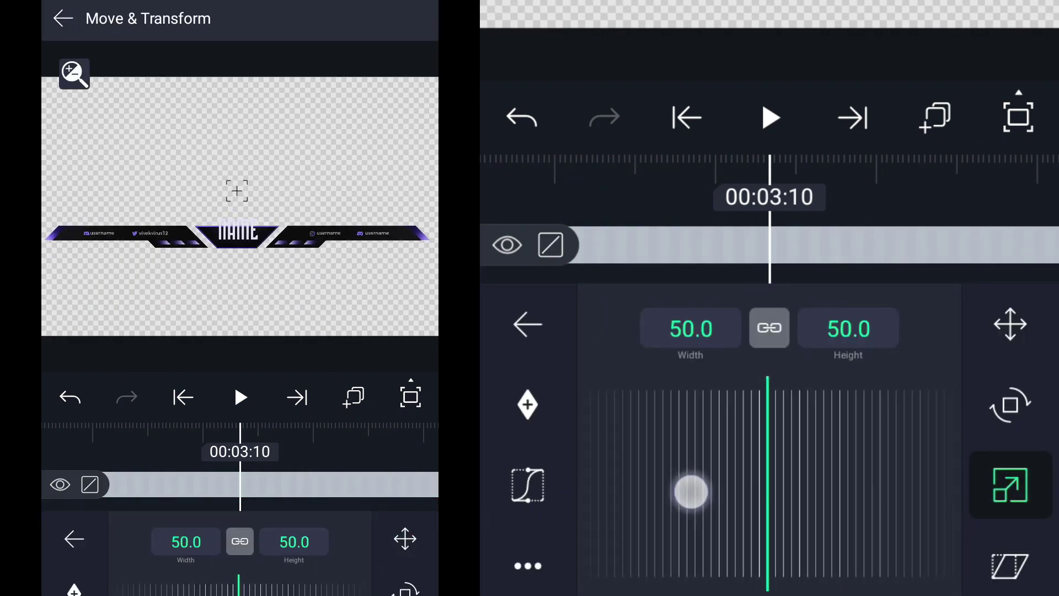
{"action": "key", "text": "Escape"}
{"action": "left_click_drag", "start_coordinate": [787, 447], "coordinate": [735, 470]}
{"action": "mouse_move", "coordinate": [869, 442]}
{"action": "left_mouse_down"}
{"action": "mouse_move", "coordinate": [783, 435]}
{"action": "mouse_move", "coordinate": [953, 439]}
{"action": "mouse_move", "coordinate": [759, 450]}
{"action": "left_mouse_up"}
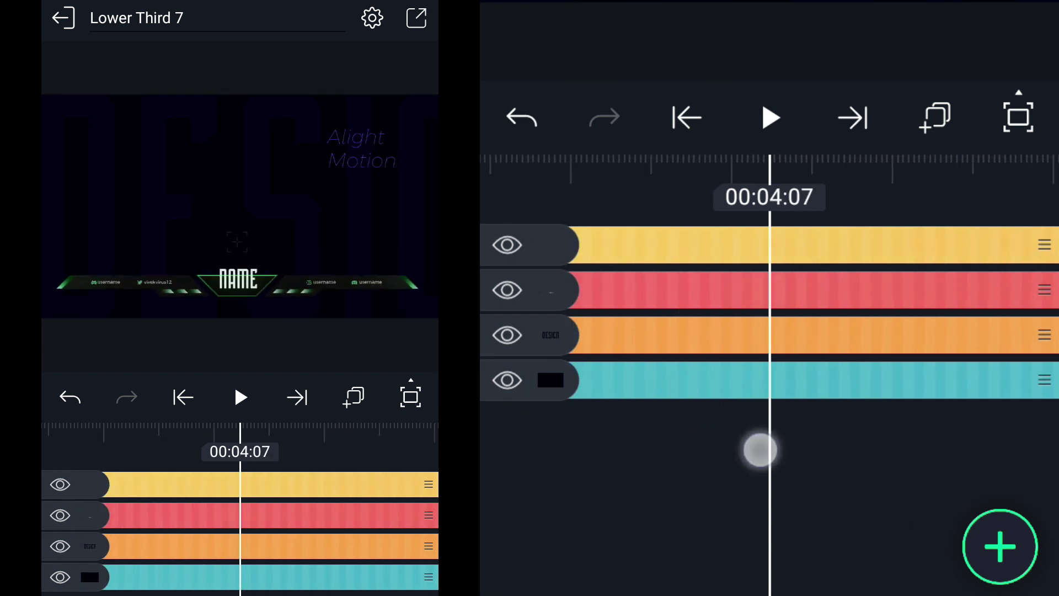